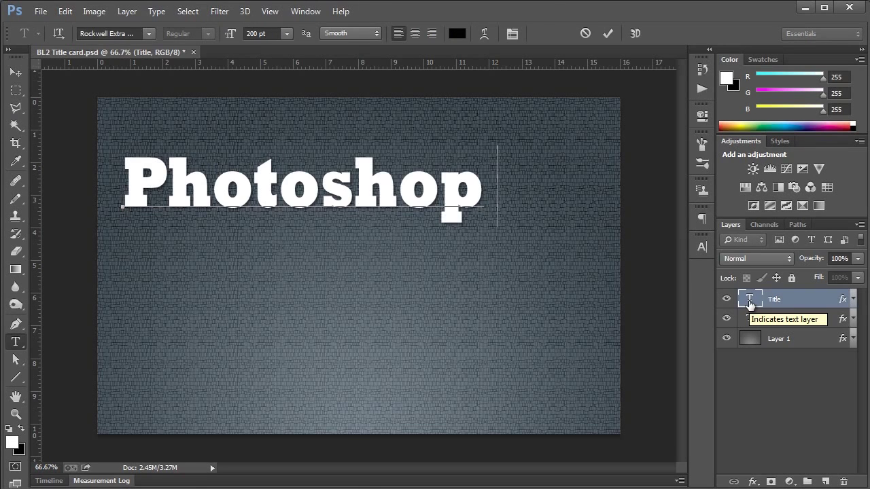
Set the title text to 'Photoshop for' / 'the Scientist' on two lines
type("for")
key("Return")
type("the Scientist")
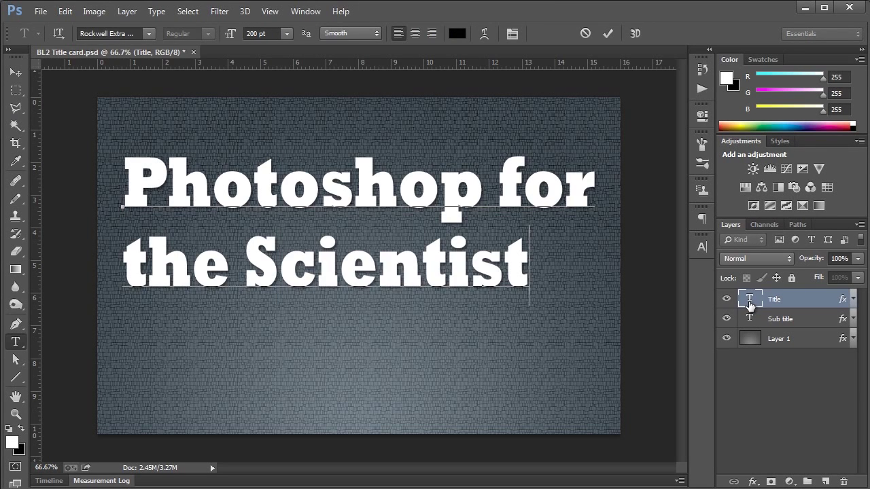
Set the subtitle to 'Basic Lesson 3:' / 'Navigating around' / 'your Figure.' on three lines and commit it
double_click(749, 320)
type("Basic Lesson ")
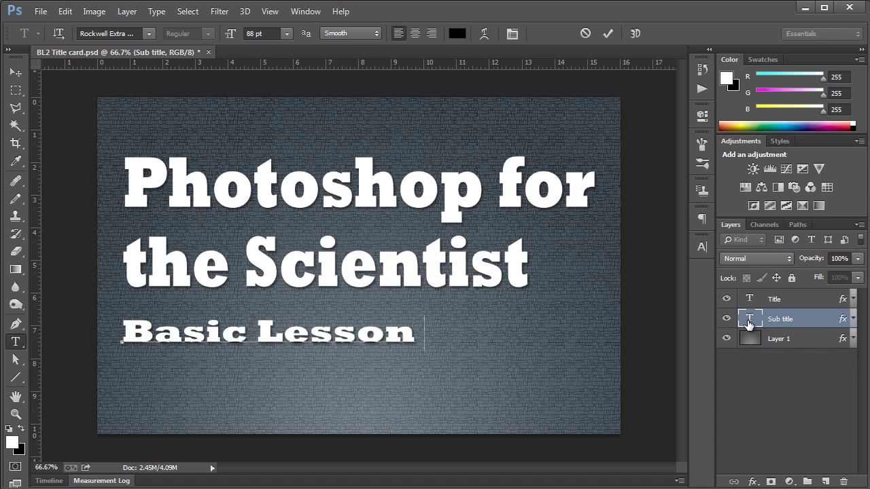
type("3:")
key("Return")
type("Navigating")
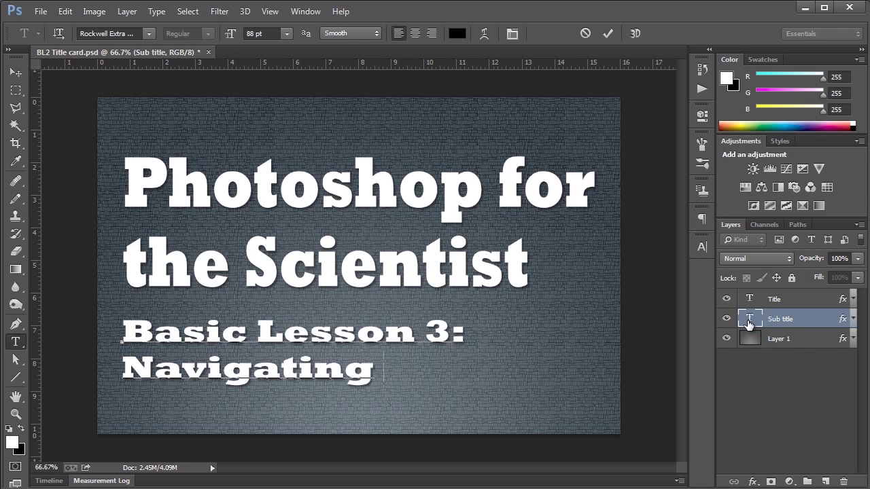
type(" around")
key("Return")
type("your Fi")
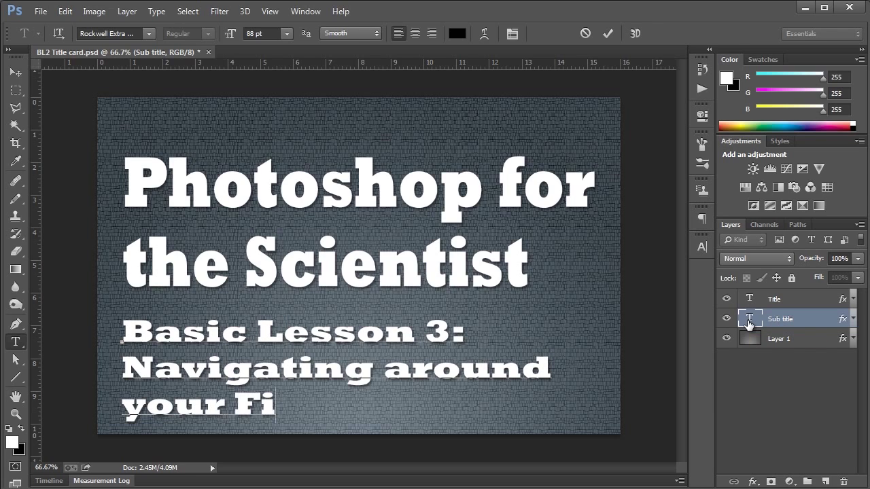
type("gure.")
key("ctrl+Return")
key("m")
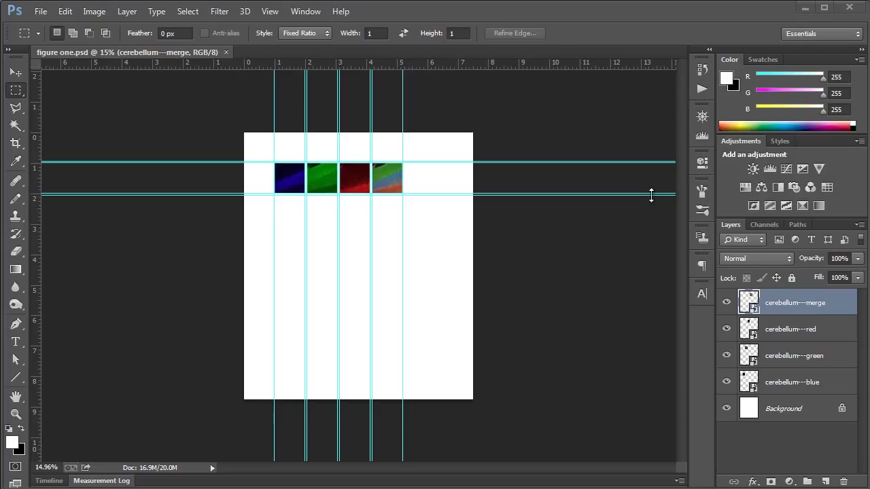
Use the Navigator panel to zoom to 100%, pan to the green and red panels, then return to about 50%
left_click(704, 124)
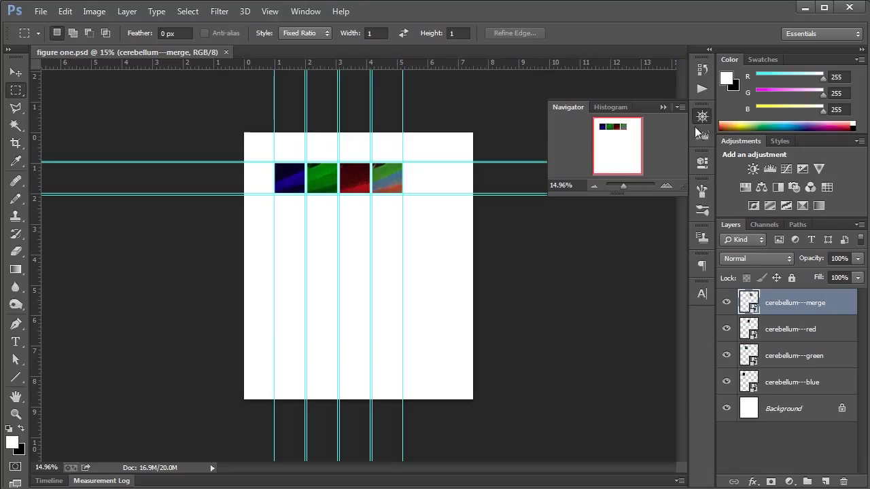
left_click(319, 14)
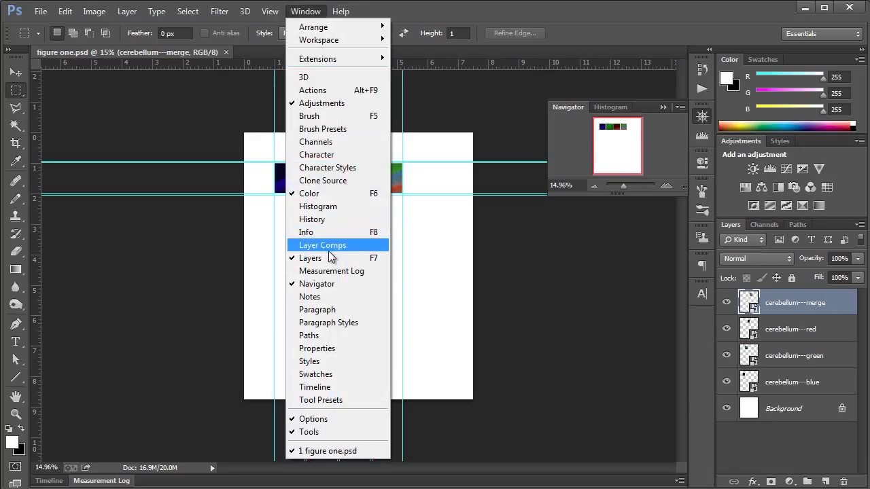
left_click(342, 283)
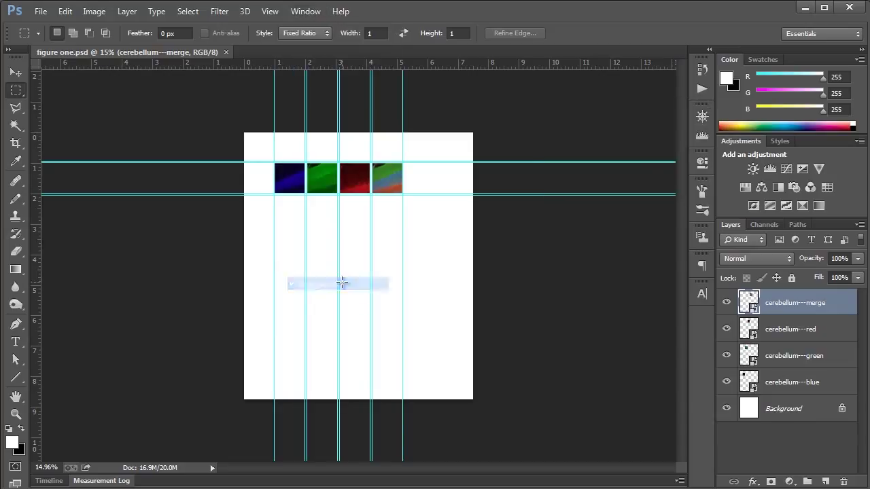
left_click(702, 116)
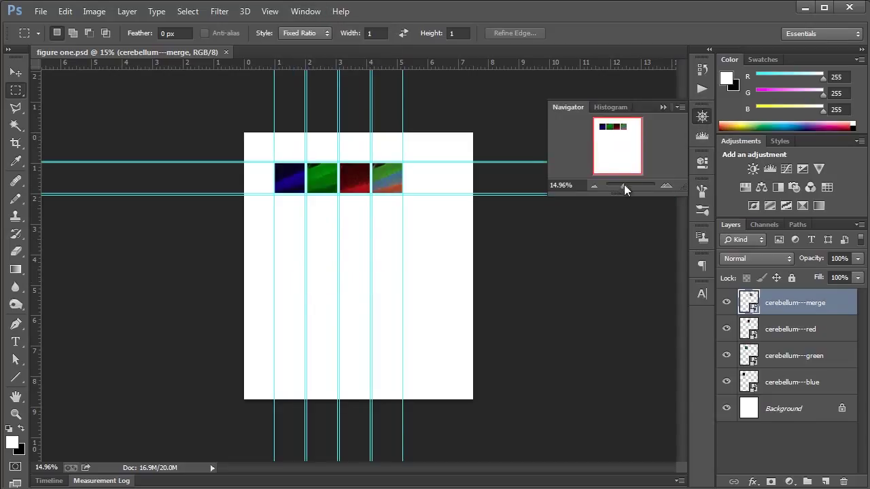
left_click_drag(624, 187, 629, 184)
left_click_drag(621, 155, 617, 129)
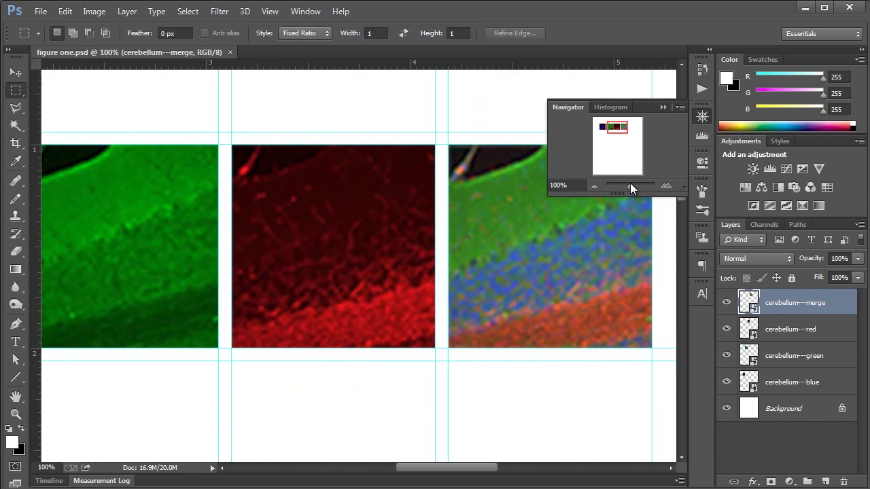
left_click_drag(630, 183, 625, 186)
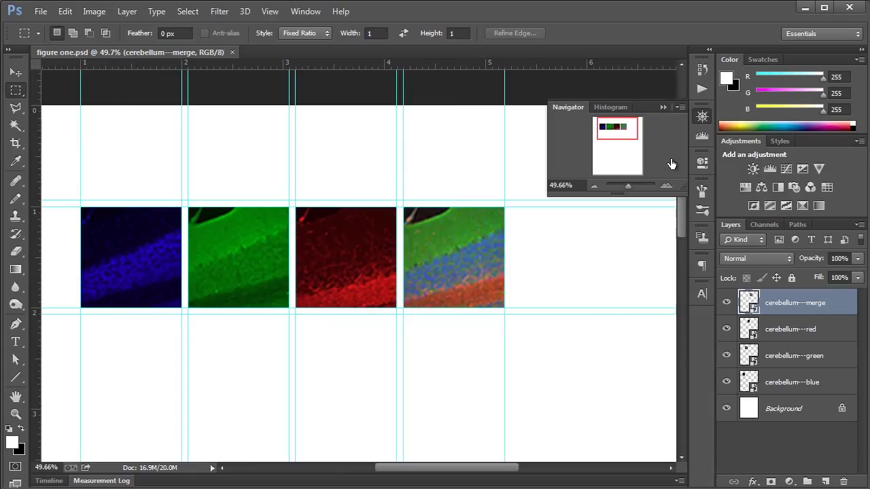
left_click(703, 119)
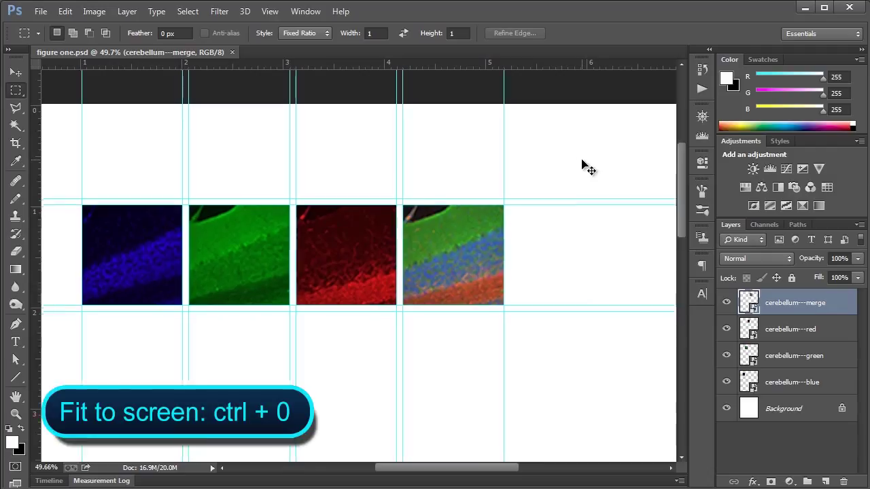
Switch between fit-on-screen (Ctrl+0) and 100% (Ctrl+Alt+0), ending fitted at 21.5%
key("ctrl+0")
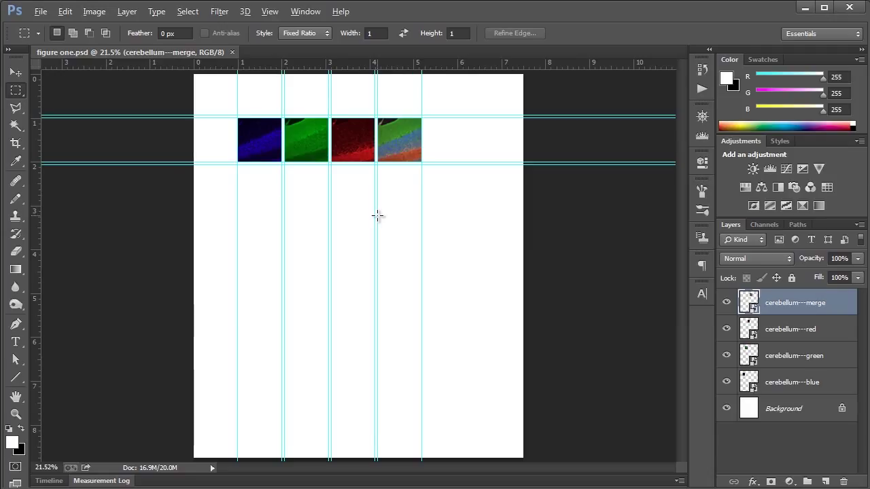
key("ctrl+alt+0")
key("ctrl+alt+0")
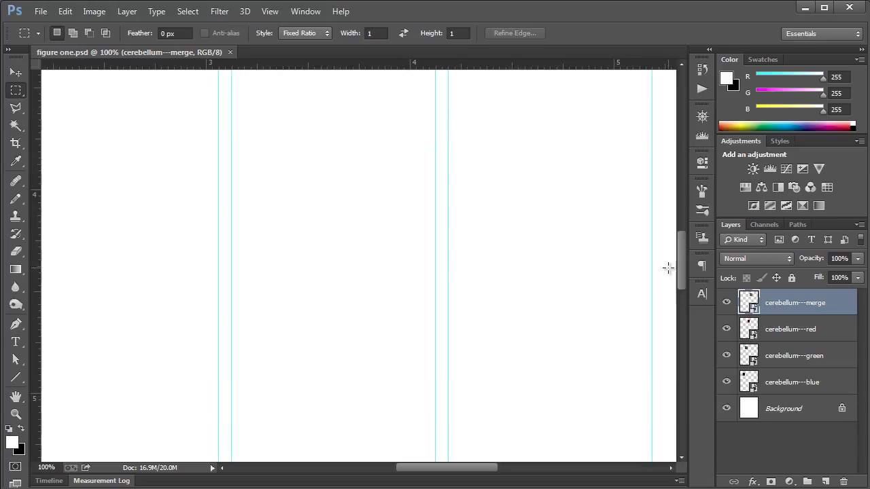
key("ctrl+0")
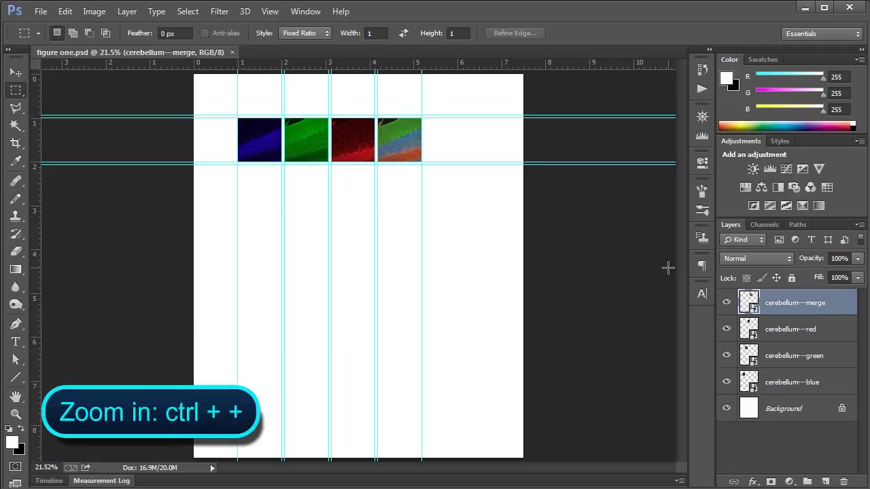
Zoom in twice to 66.7% with Ctrl++, then back out twice to 25% with Ctrl+-
key("ctrl+plus")
key("ctrl+plus")
key("ctrl+plus")
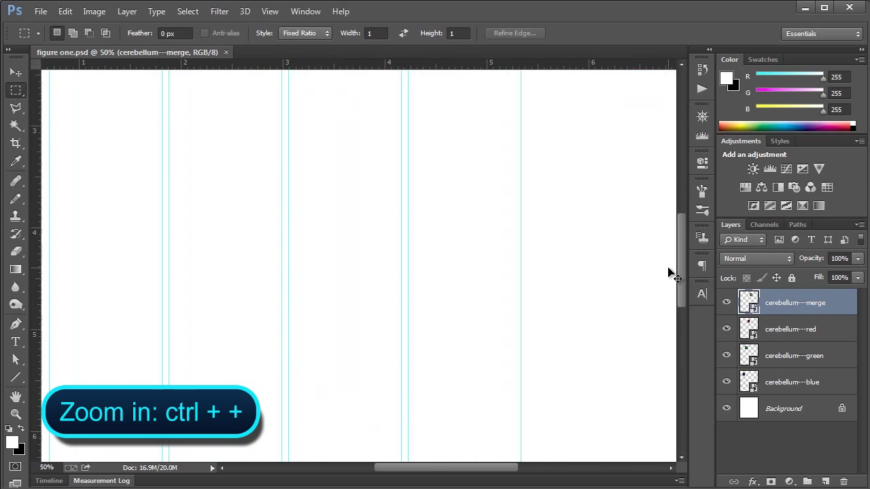
key("ctrl+plus")
key("ctrl+minus")
key("ctrl+minus")
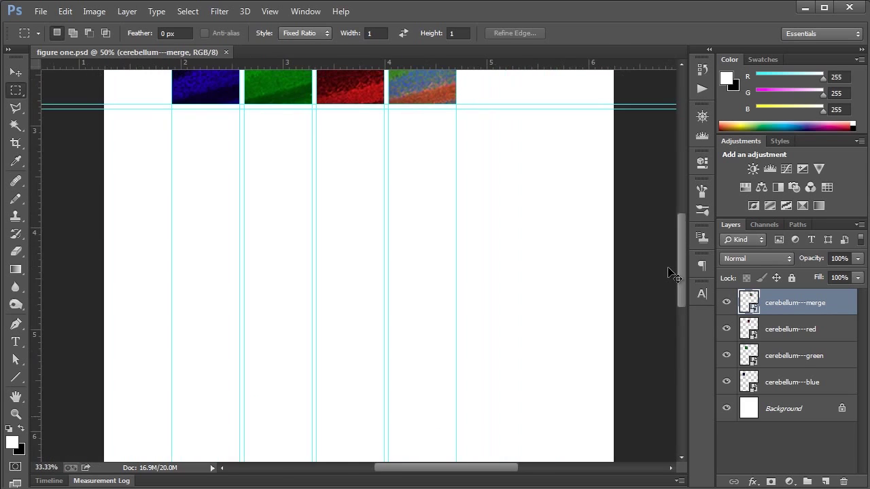
key("ctrl+minus")
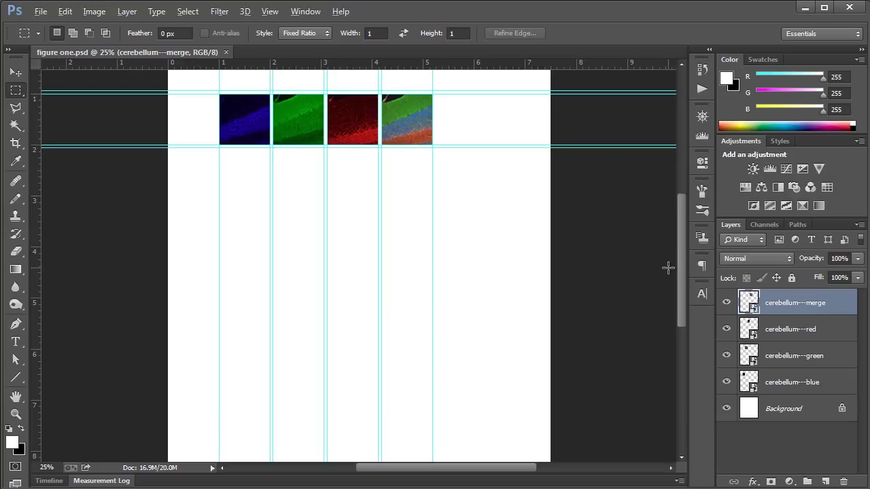
Alt-scroll to zoom in and out around the pointer, finishing at 20%
scroll(598, 223, "up", 2)
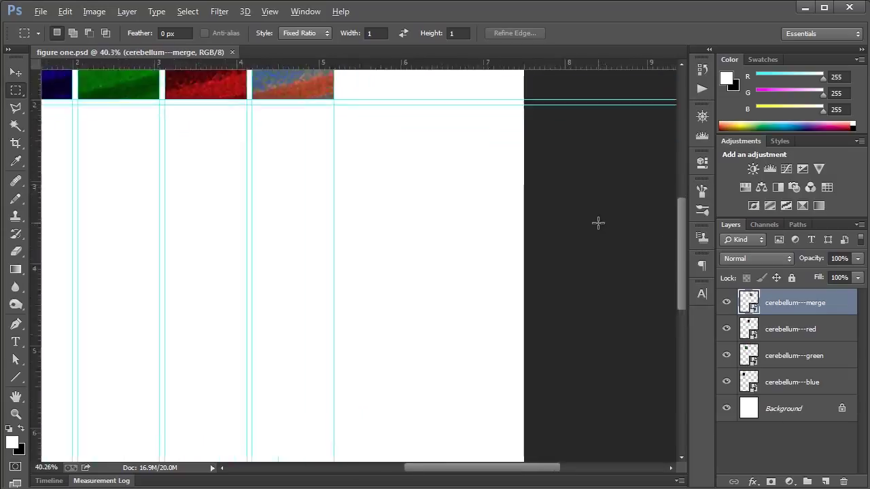
scroll(598, 223, "down", 3)
scroll(307, 252, "up", 4)
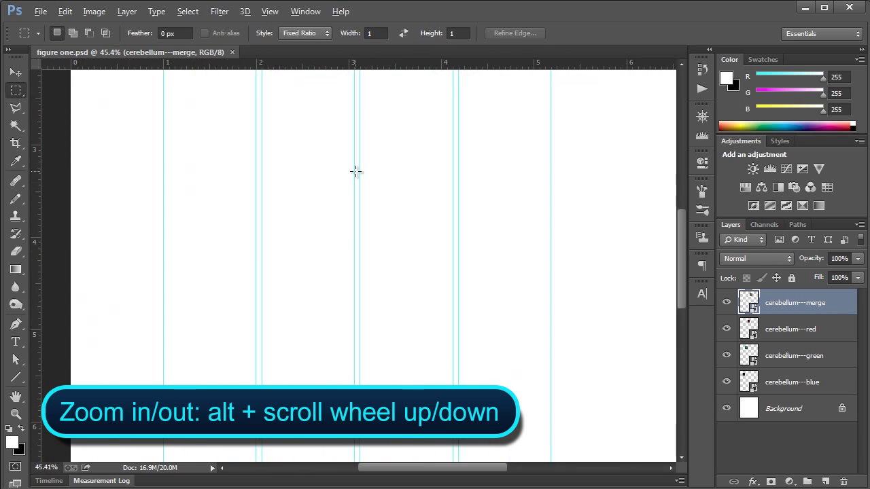
scroll(355, 171, "down", 3)
scroll(360, 161, "up", 1)
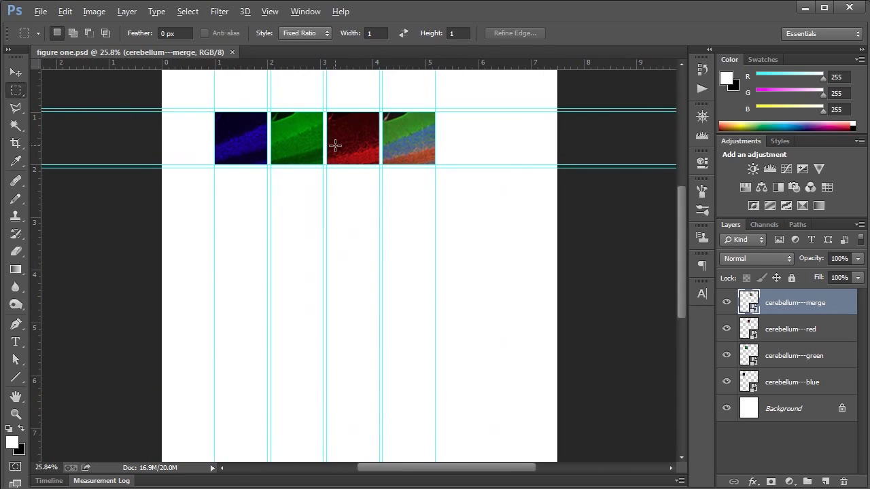
scroll(335, 145, "up", 3)
scroll(382, 152, "down", 3)
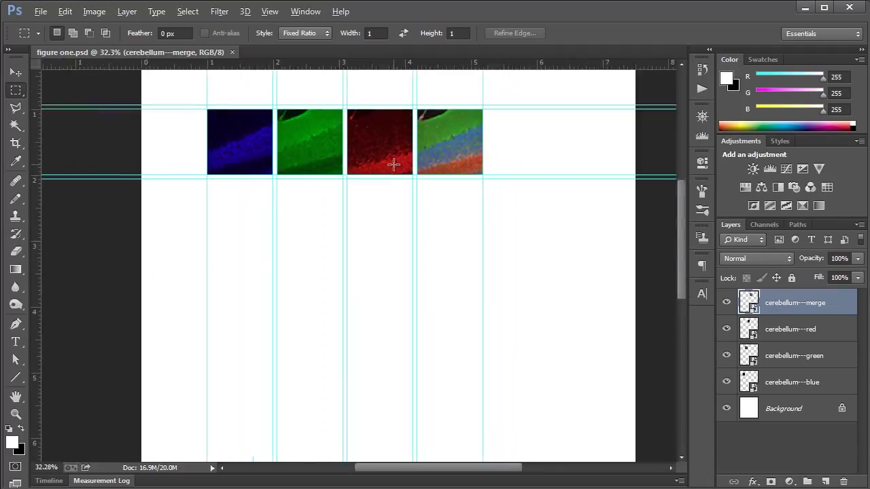
scroll(393, 164, "down", 2)
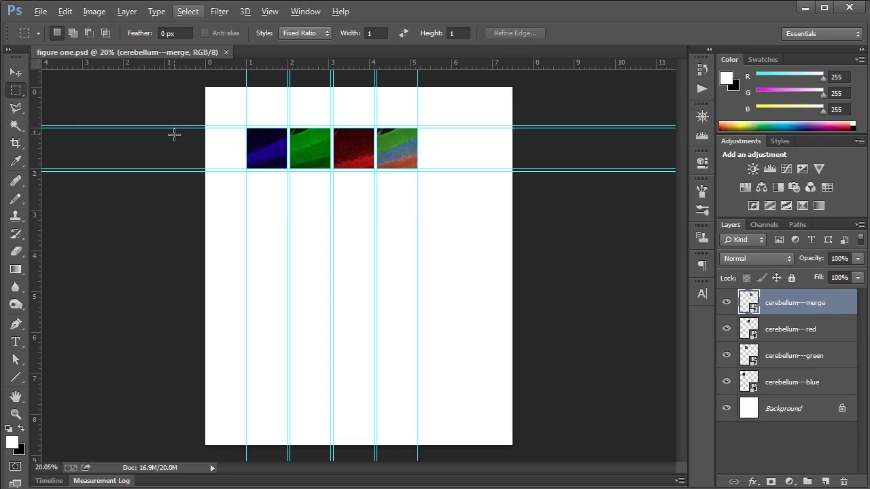
Select the Move tool, dismiss the View menu, and scroll-zoom the canvas in to 22.2%
key("v")
key("alt+v")
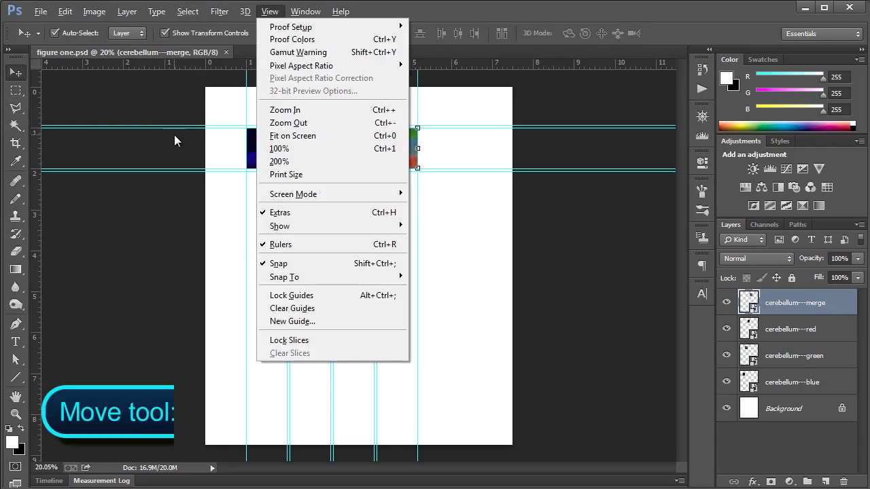
mouse_move(265, 8)
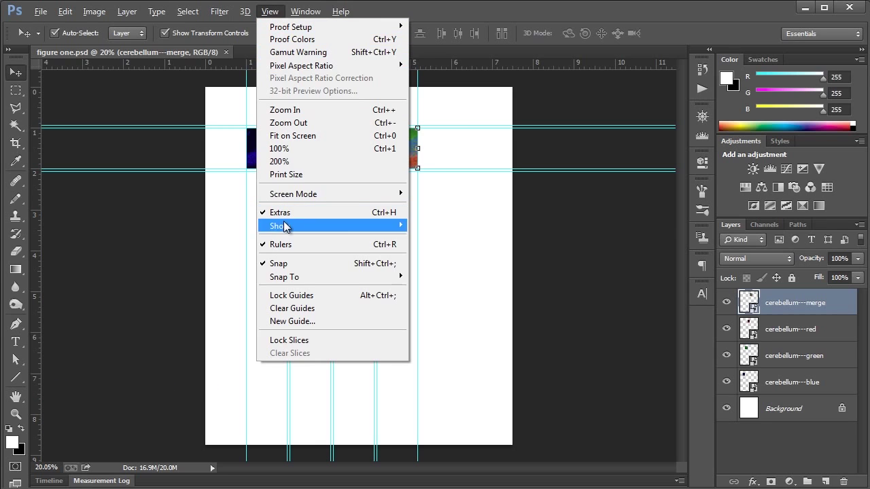
left_click(272, 10)
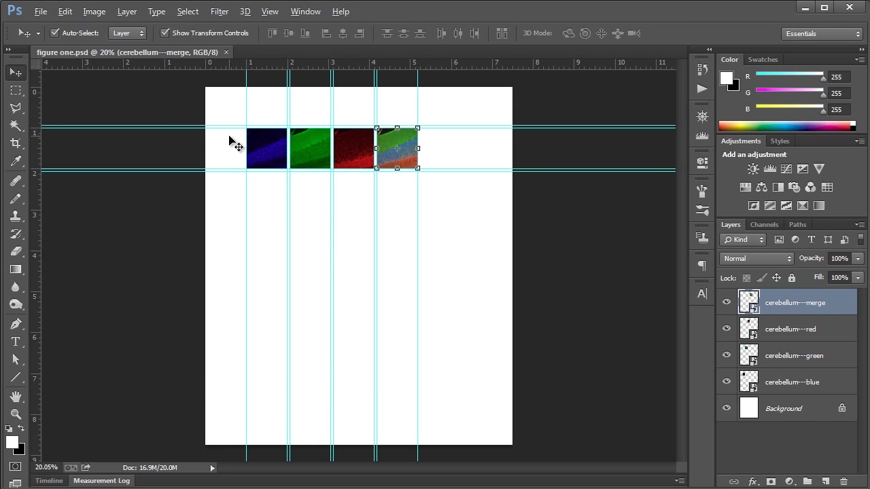
scroll(262, 242, "up", 1)
key("alt")
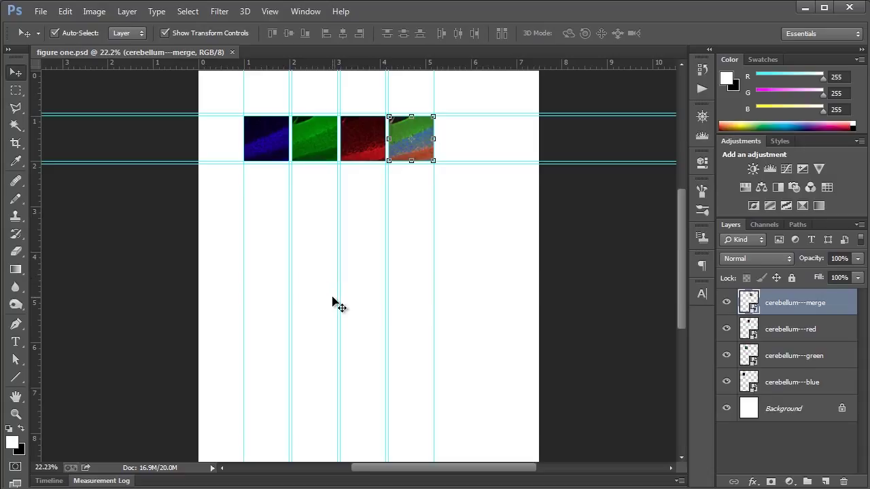
Ctrl+Space-click repeatedly to magnify the panels up to 100% at the guide intersection
key("ctrl+space")
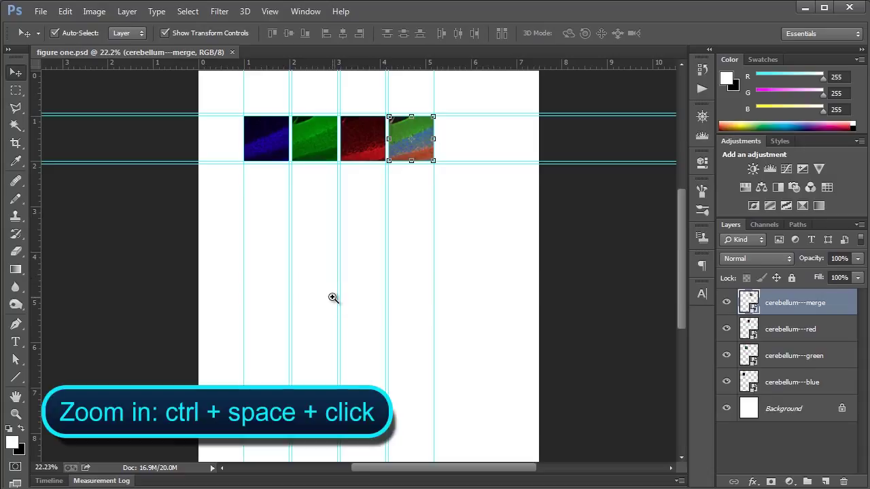
left_click(332, 290, "ctrl")
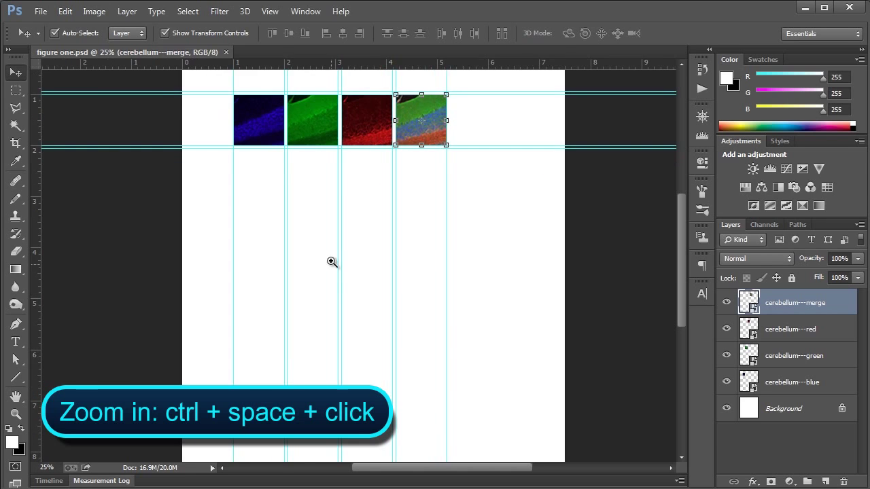
left_click(330, 172, "ctrl")
left_click(335, 133, "ctrl")
left_click(333, 137, "ctrl")
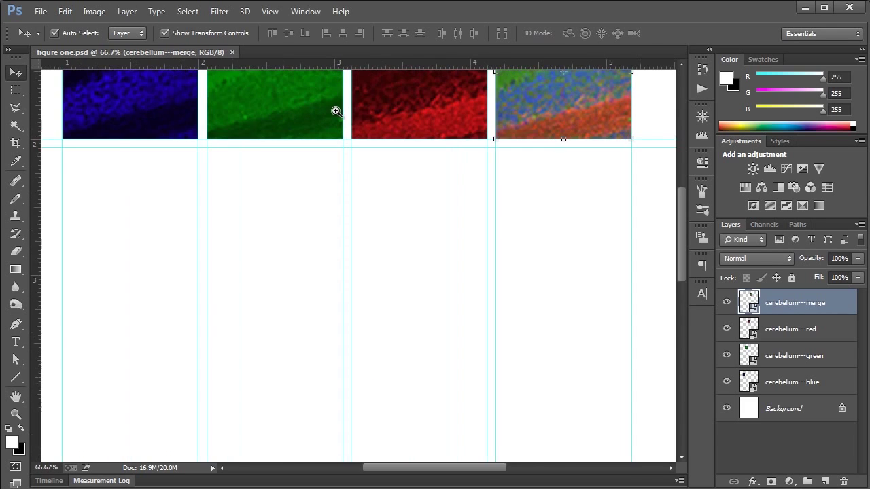
left_click(333, 137, "ctrl")
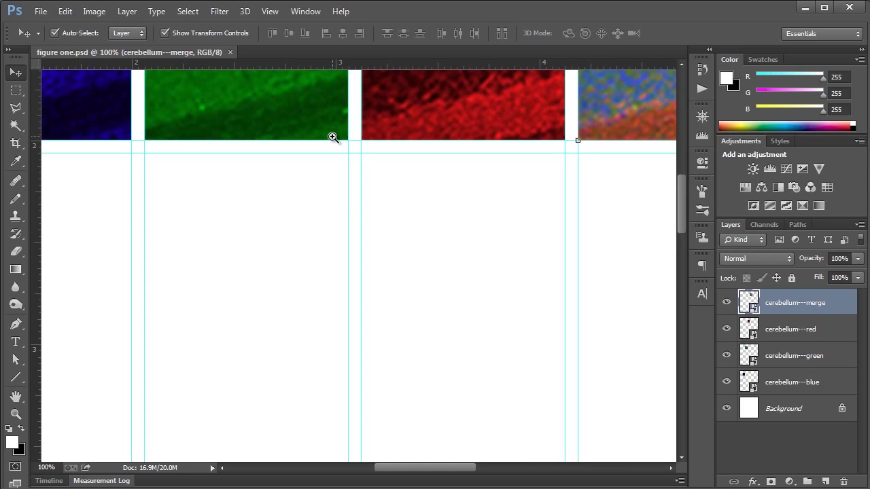
Ctrl+Alt+Space-click repeatedly to zoom back out to 16.7%
left_click(333, 138, "ctrl+alt")
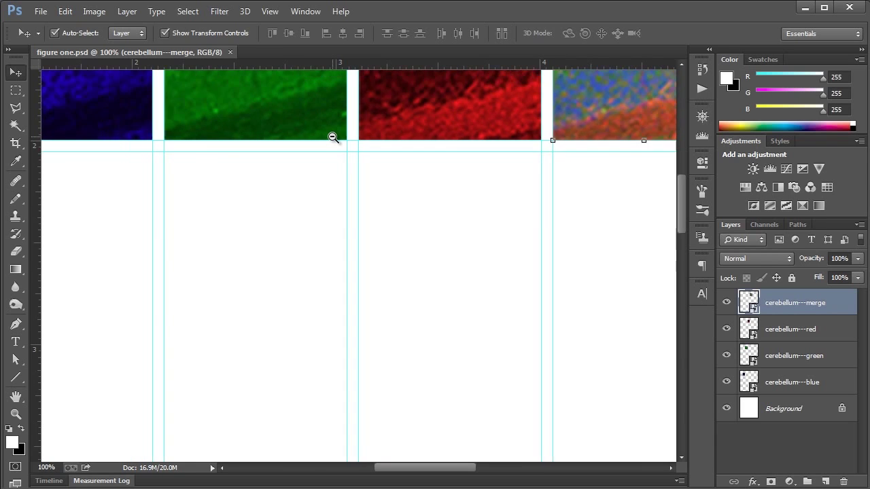
left_click(332, 138, "ctrl+alt")
left_click(332, 138, "ctrl+alt")
left_click(332, 143, "ctrl+alt")
left_click(331, 145, "ctrl+alt")
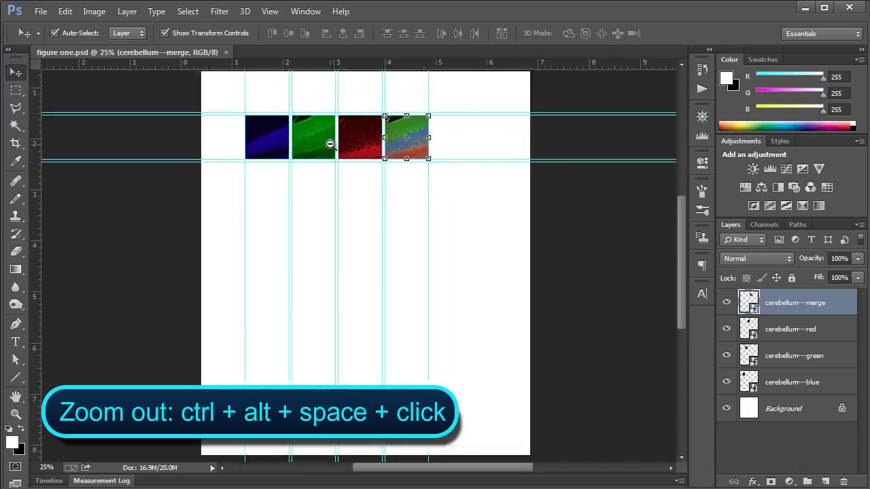
key("m")
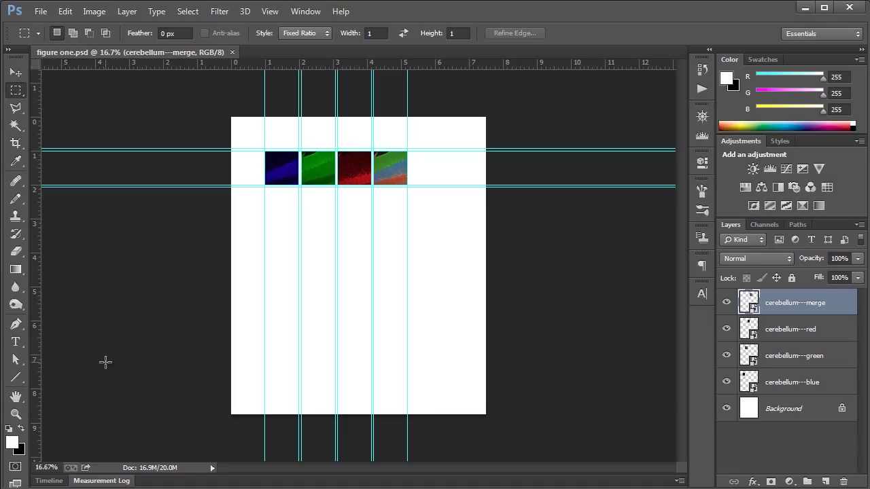
Select the Zoom tool from the toolbox
left_click(16, 414)
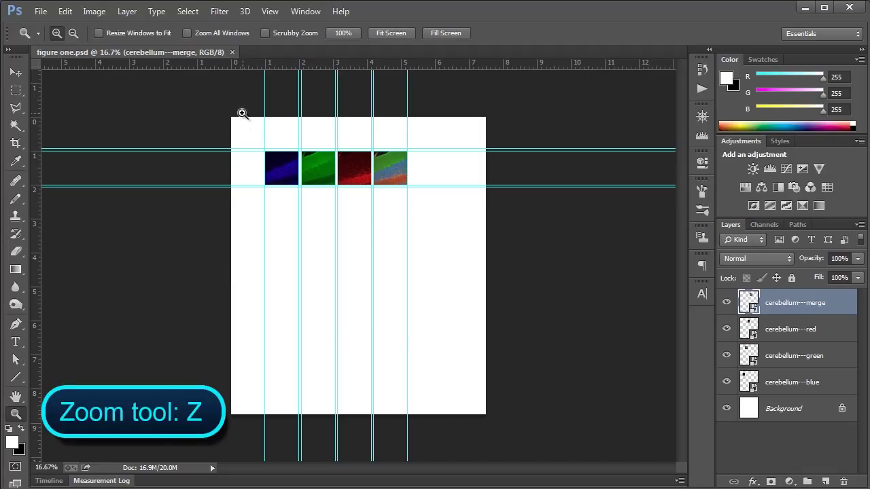
Drag a zoom marquee around the four panels to reach 57.9%, then float the document window
left_click_drag(241, 122, 423, 225)
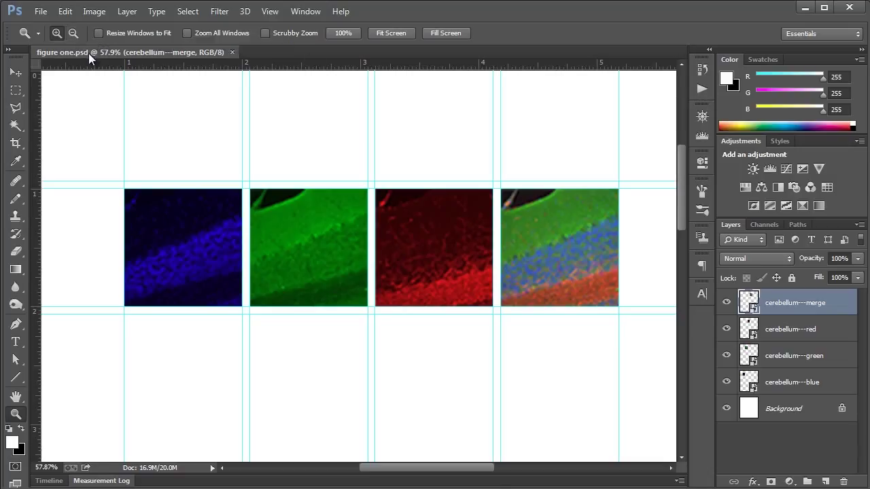
left_click_drag(88, 53, 99, 85)
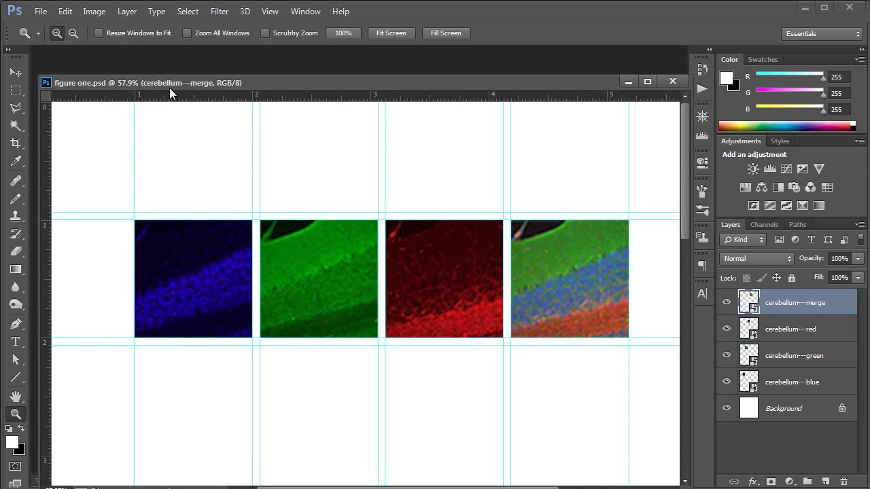
With Resize Windows to Fit on, marquee-zoom in, zoom out to 25%, and dock the window back
left_click(98, 33)
left_click_drag(109, 165, 477, 421)
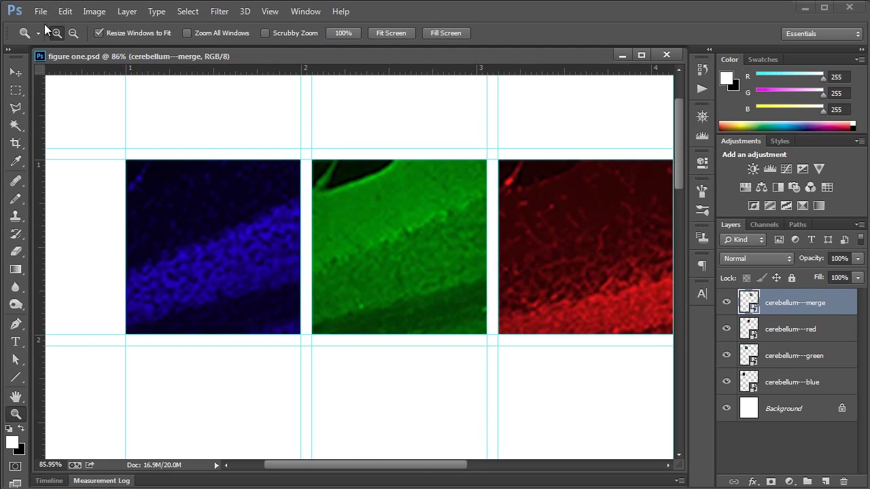
left_click(73, 32)
left_click(334, 335)
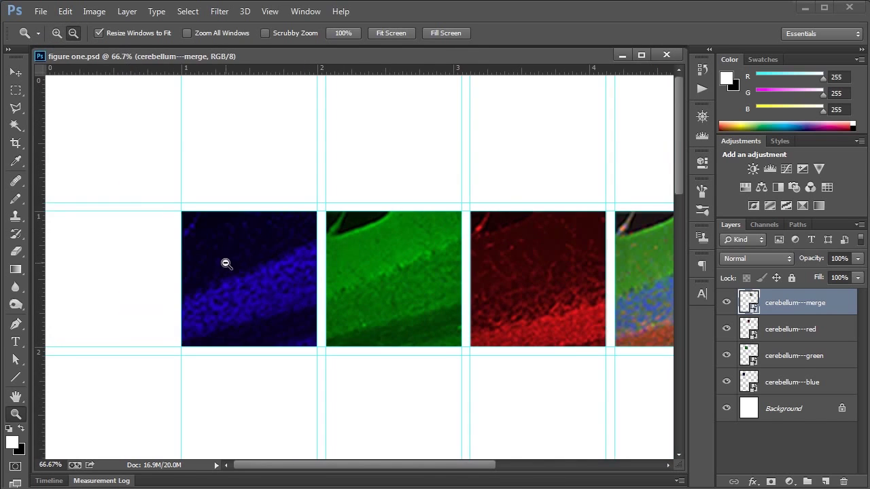
left_click(388, 369)
left_click(345, 333)
left_click(281, 274)
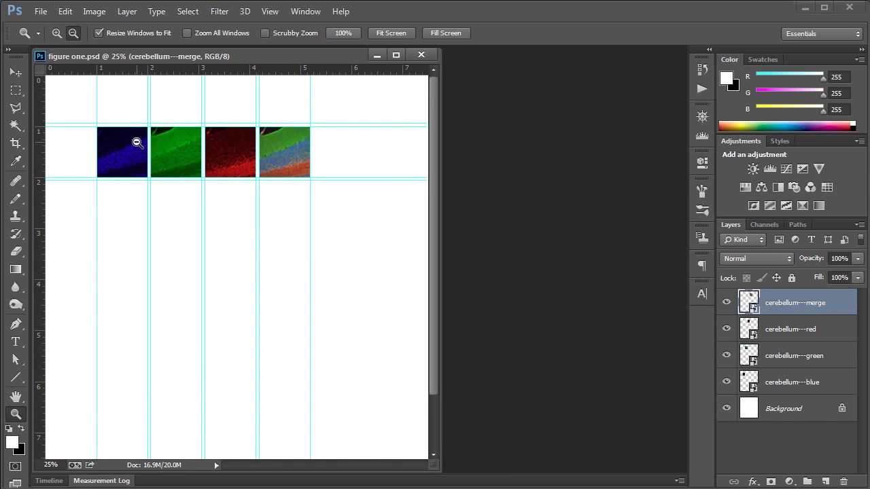
mouse_move(147, 52)
left_mouse_down()
mouse_move(153, 36)
mouse_move(150, 52)
left_mouse_up()
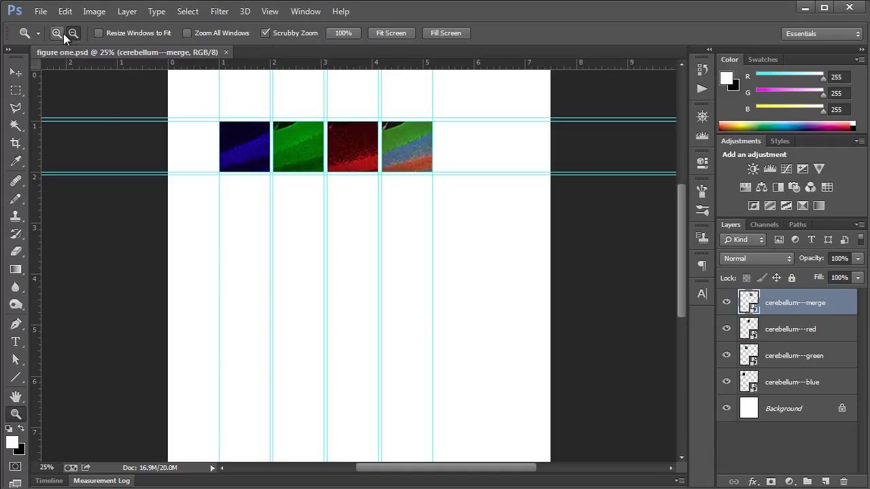
Drag-zoom on the panels with Scrubby Zoom on, off, then on to about 124%, finally unchecking it
left_click_drag(220, 120, 248, 80)
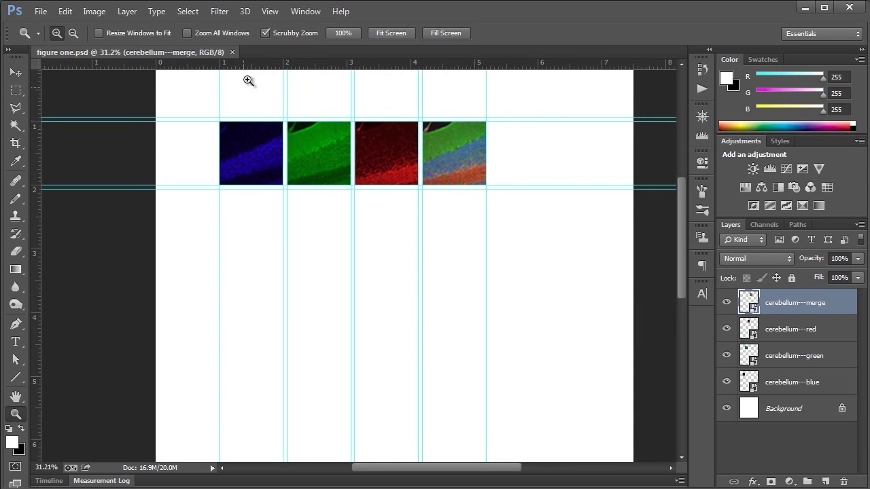
left_click(266, 32)
left_click_drag(202, 96, 518, 228)
left_click(266, 33)
left_click_drag(143, 151, 181, 227)
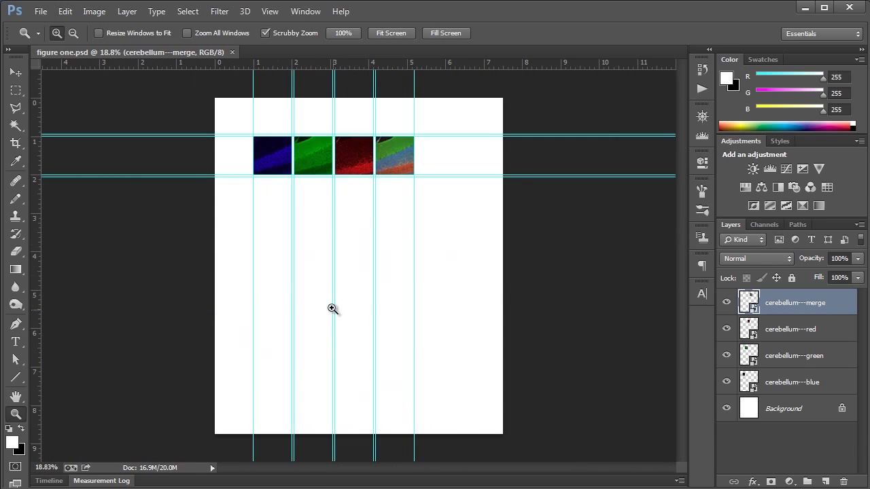
left_click(266, 32)
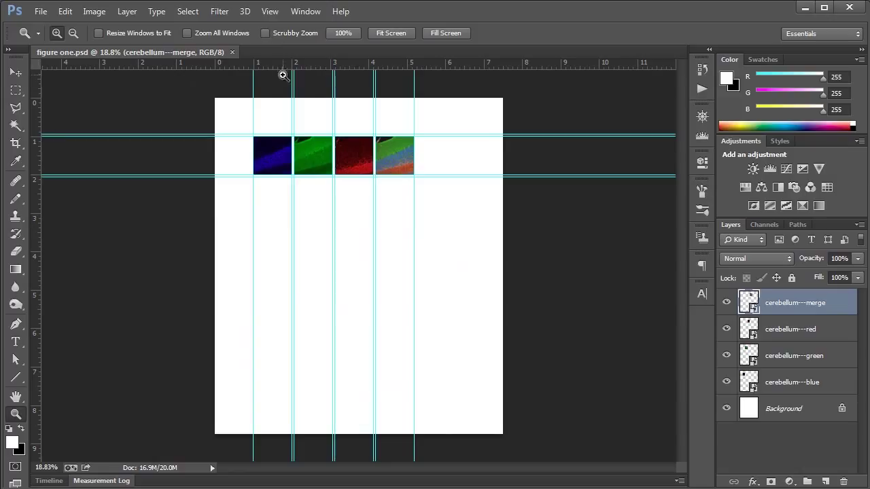
Cycle the view through 100%, Fit Screen and Fill Screen (41.1%), then scroll to the top panels
left_click(341, 33)
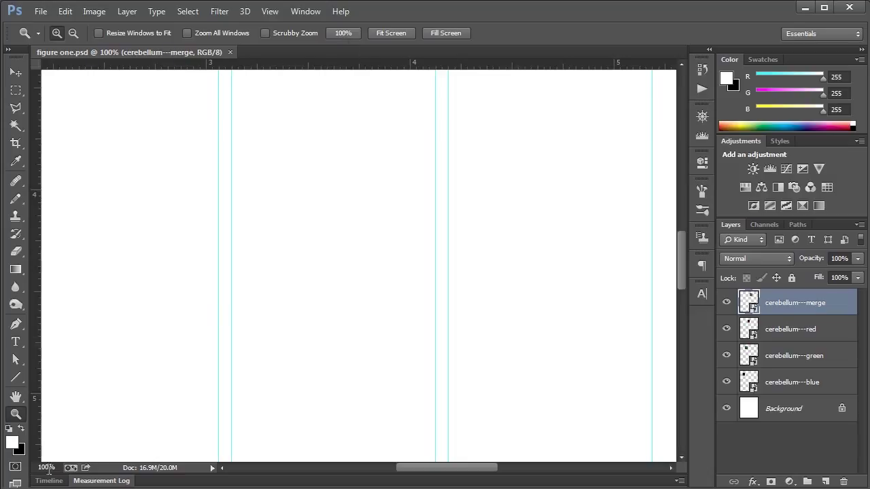
left_click(394, 33)
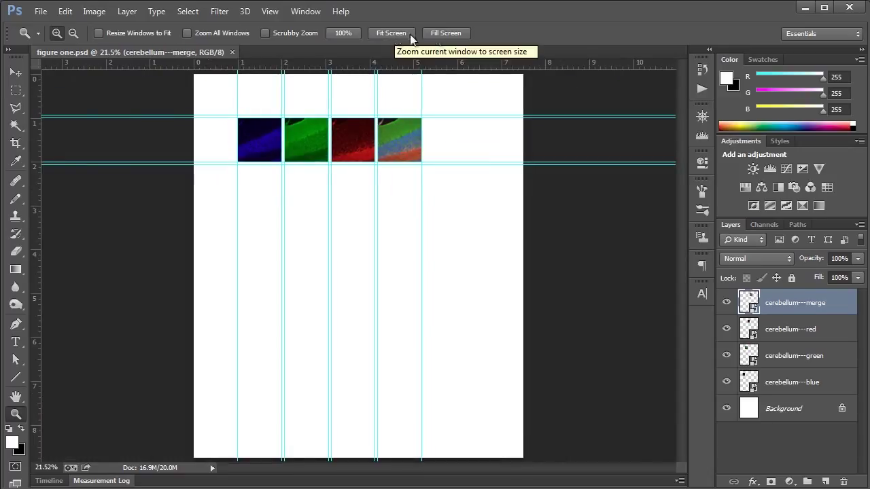
left_click(454, 31)
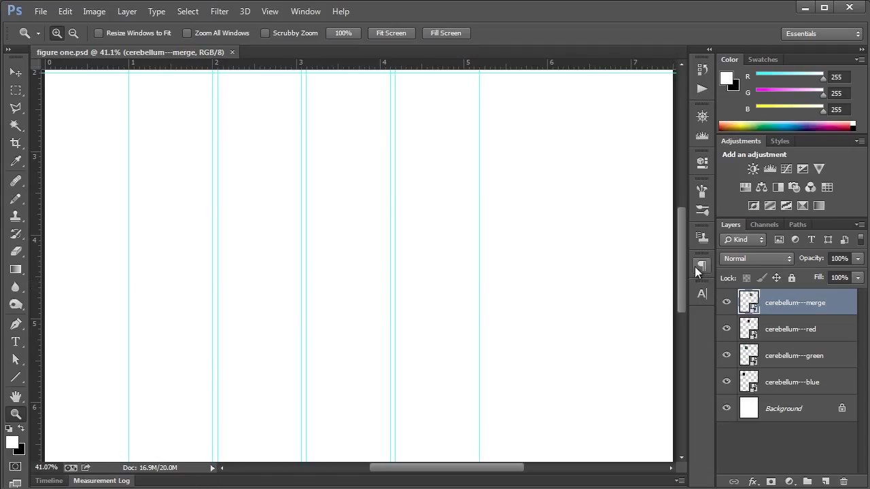
left_click_drag(679, 276, 677, 252)
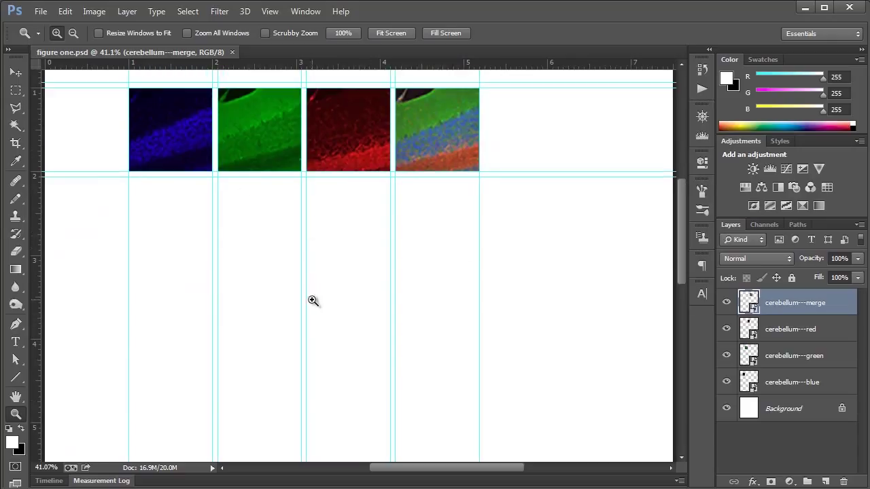
Enter 50% and then 100% in the status-bar zoom box, then scroll up to the panel strip
double_click(46, 467)
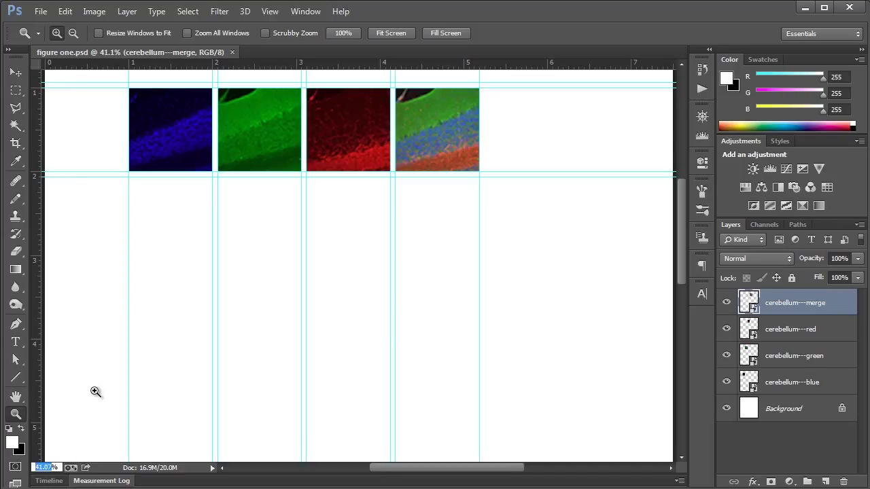
type("50")
key("Return")
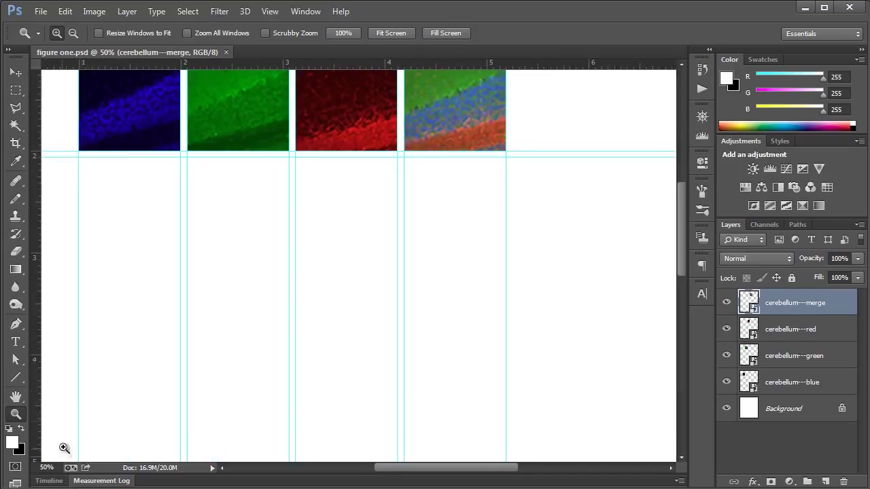
left_click(59, 469)
type("100")
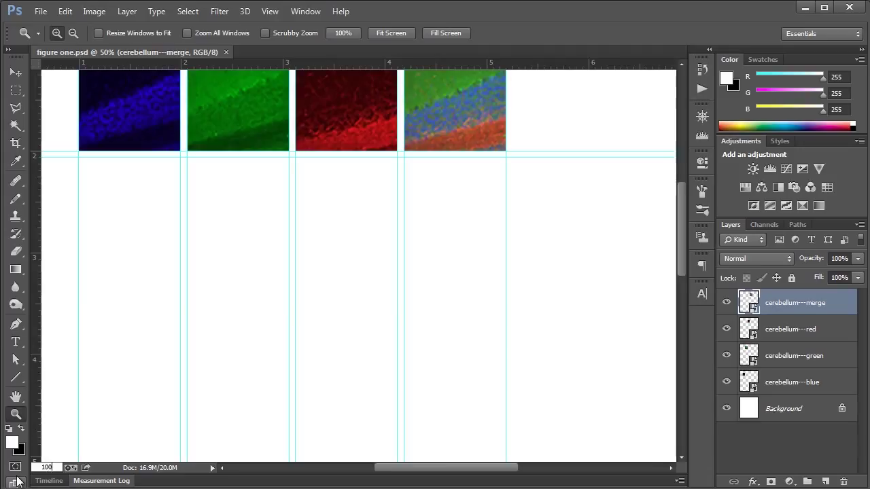
key("Return")
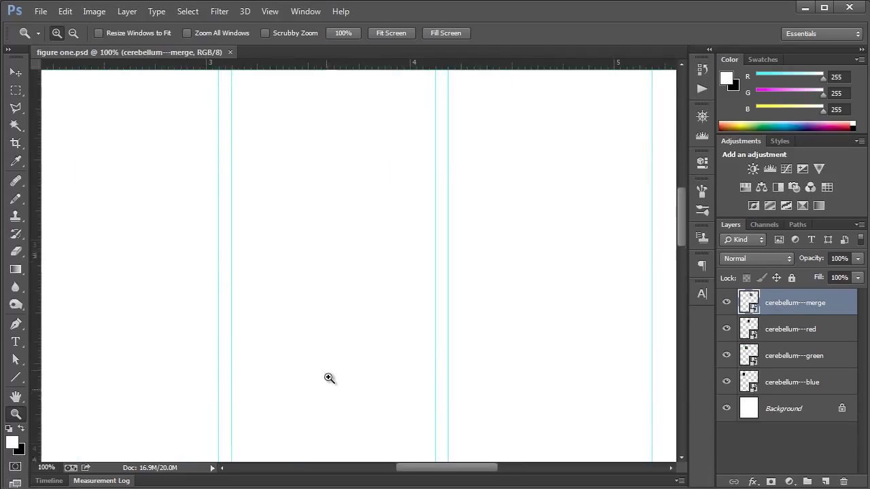
scroll(332, 373, "up", 5)
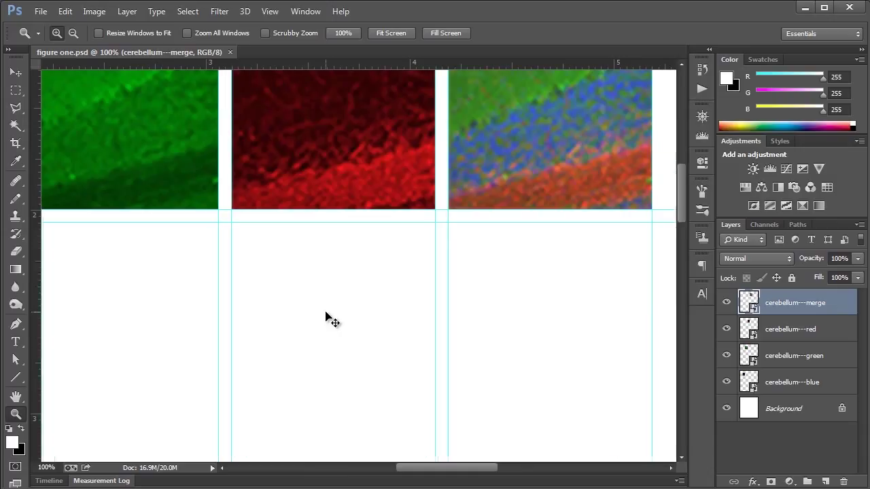
Fit the page with Ctrl+0, select the Hand tool, and jump to 100% with Ctrl+Alt+0
key("ctrl+0")
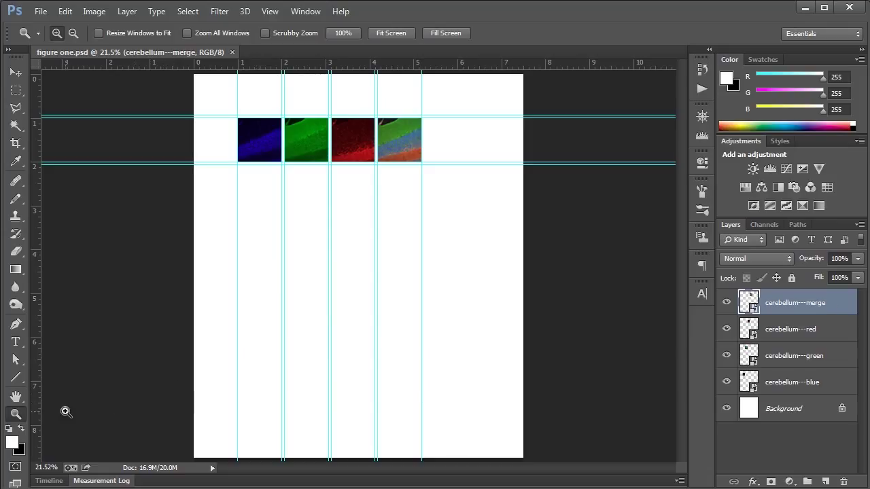
left_click(15, 401)
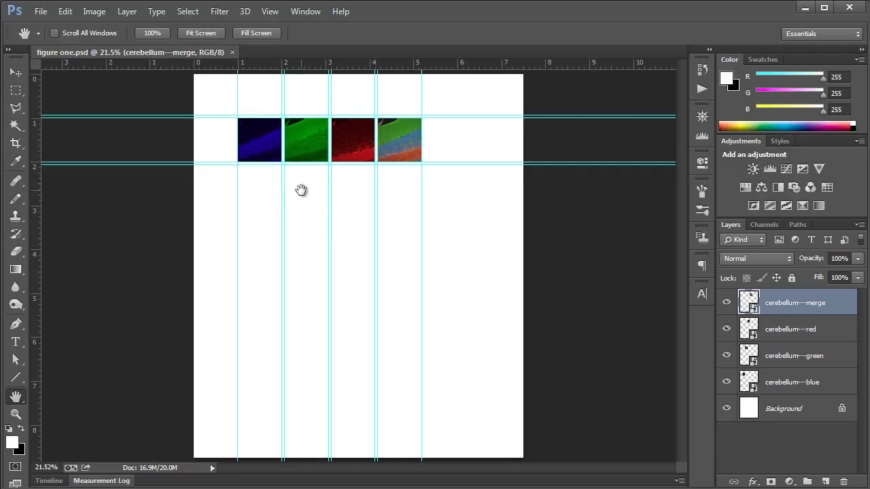
key("ctrl+alt+0")
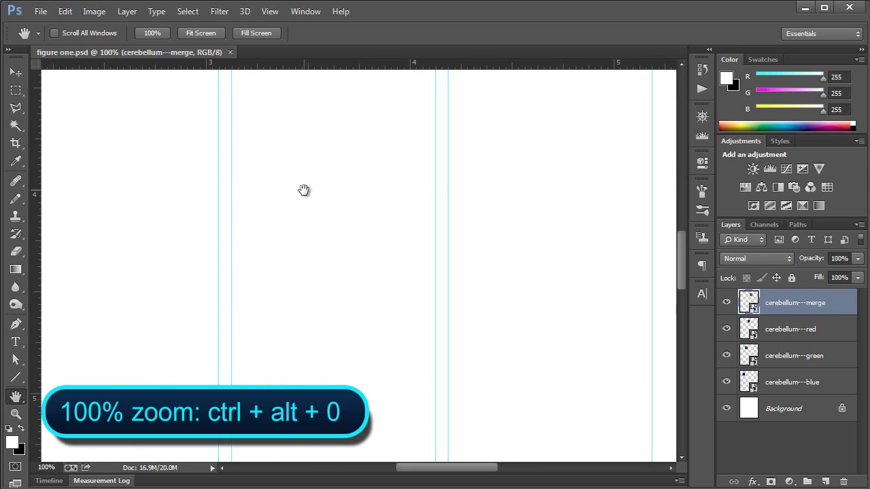
Pan at 100% to line up the blue, green and red cerebellum panels in view
scroll(310, 140, "up", 10)
scroll(333, 252, "left", 3)
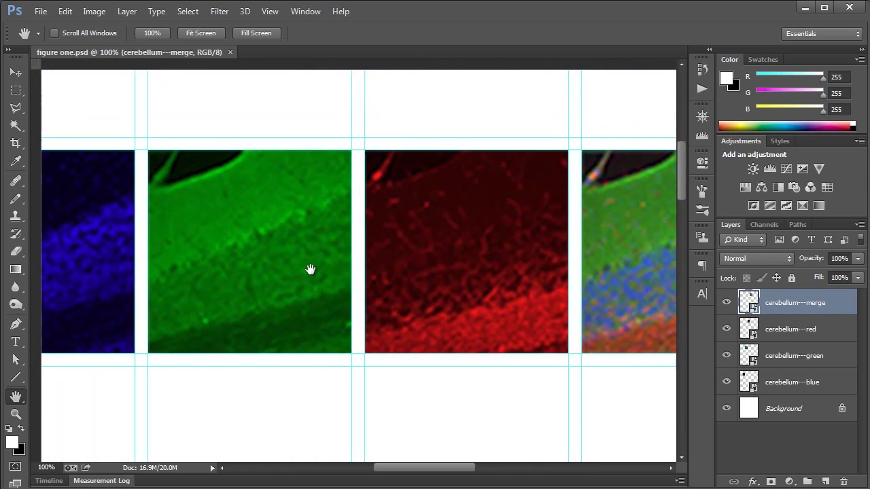
left_click_drag(309, 270, 410, 372)
left_click_drag(388, 258, 442, 211)
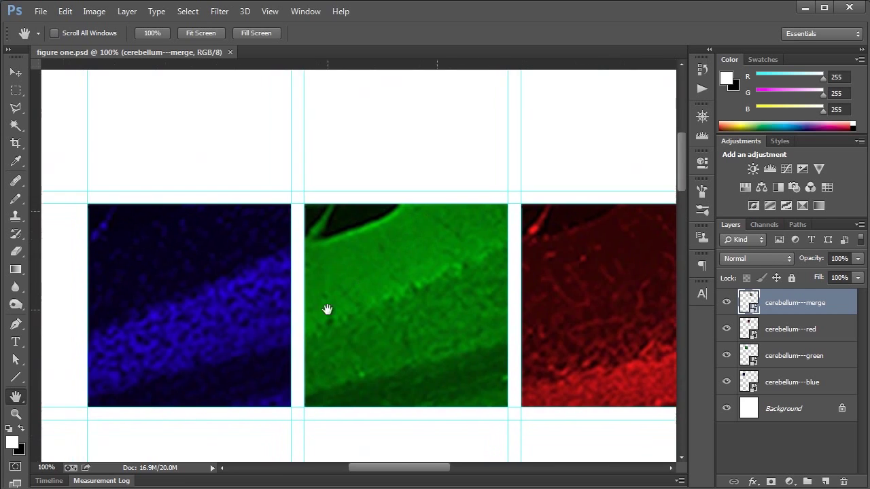
left_click_drag(326, 308, 400, 240)
left_click_drag(442, 274, 340, 262)
scroll(398, 252, "right", 10)
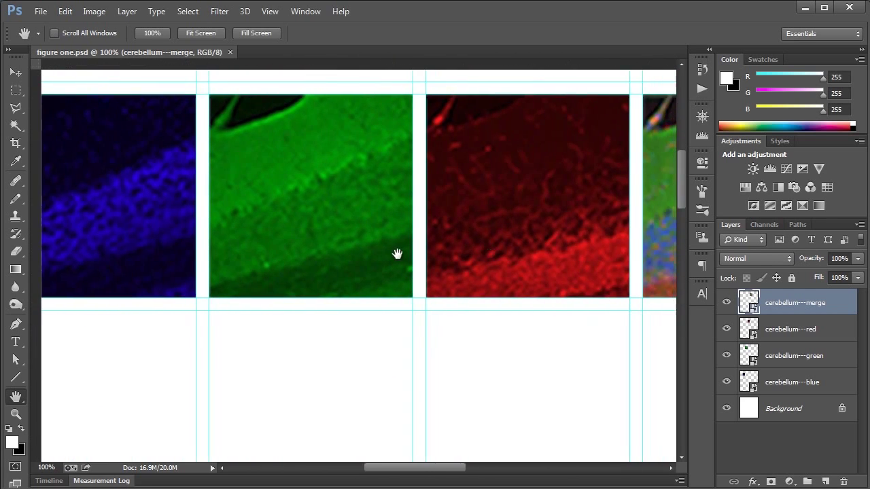
scroll(431, 254, "up", 1)
scroll(431, 254, "left", 5)
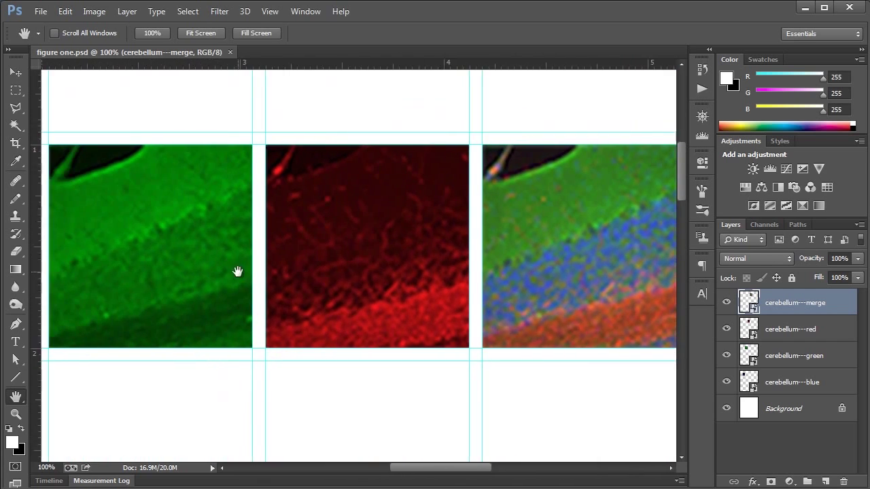
With the Move tool active, pan the 100% view across the blue, green, red and merged panels
left_click(16, 72)
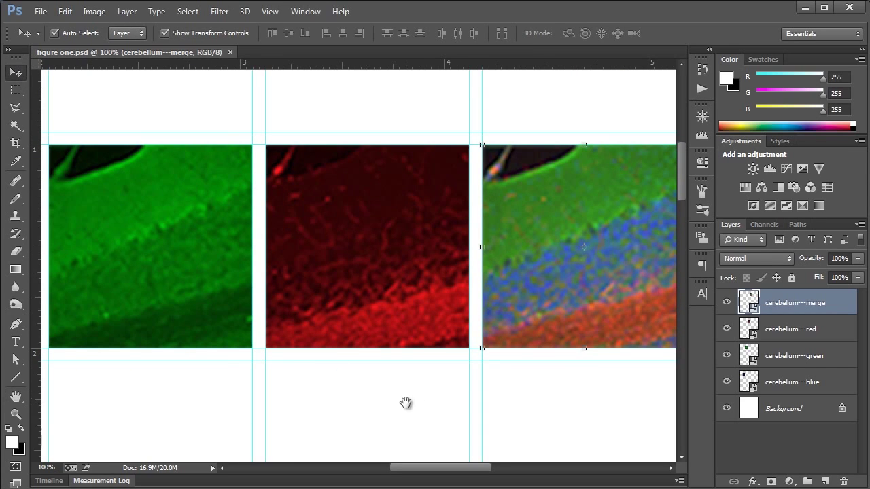
mouse_move(427, 396)
left_mouse_down()
mouse_move(387, 381)
mouse_move(315, 384)
mouse_move(509, 384)
left_mouse_up()
left_click_drag(272, 384, 336, 384)
left_click_drag(101, 383, 348, 382)
left_click_drag(152, 387, 343, 392)
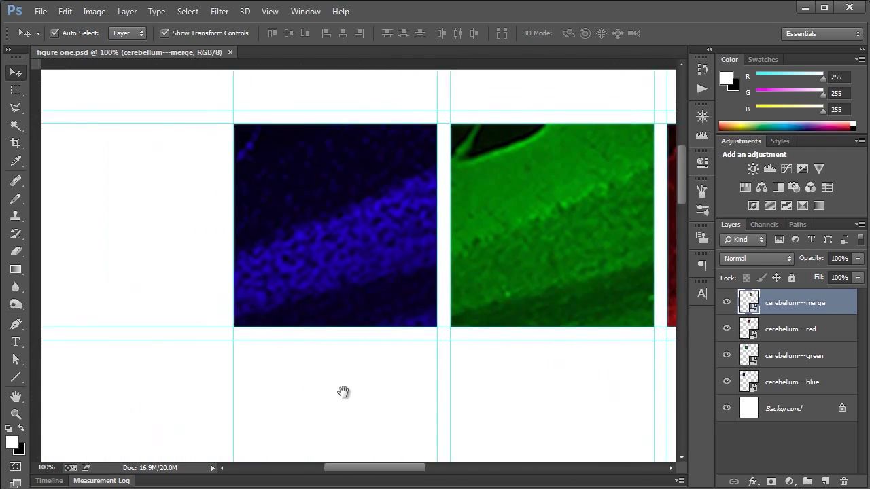
left_click_drag(234, 382, 344, 390)
key("ctrl+r")
mouse_move(474, 417)
left_mouse_down()
mouse_move(324, 383)
mouse_move(334, 371)
left_mouse_up()
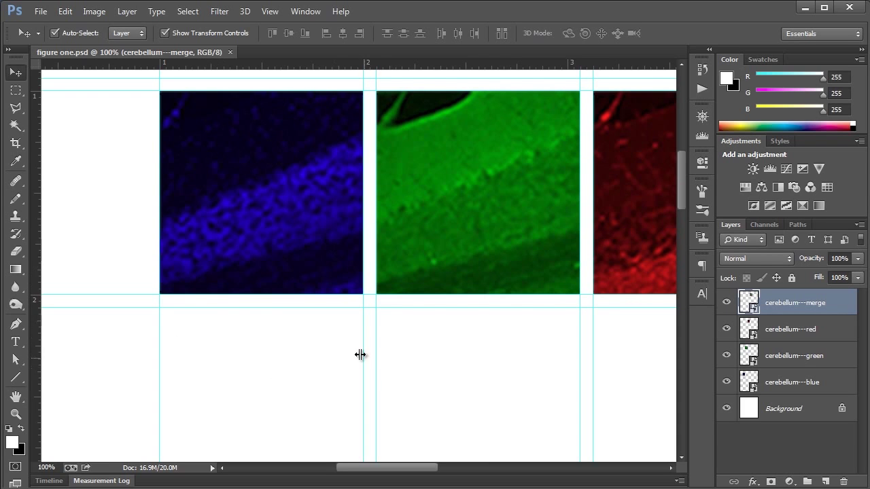
left_click_drag(272, 304, 271, 334)
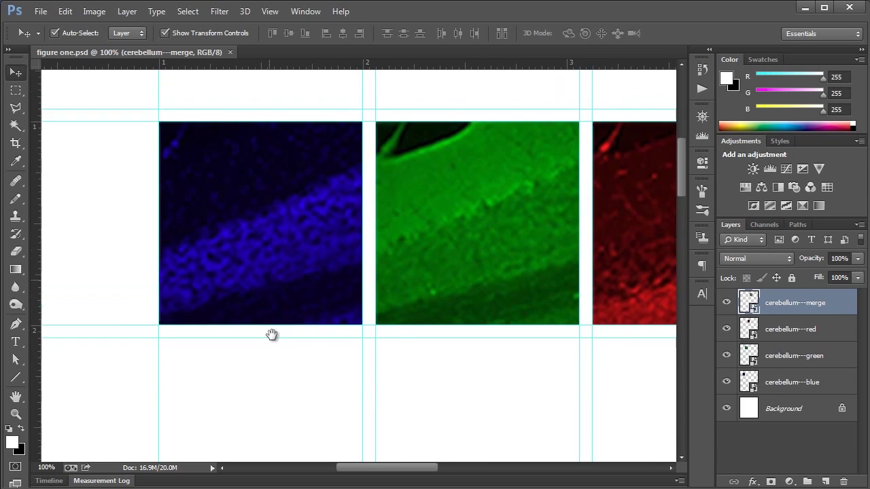
scroll(271, 335, "up", 4)
scroll(398, 315, "down", 2)
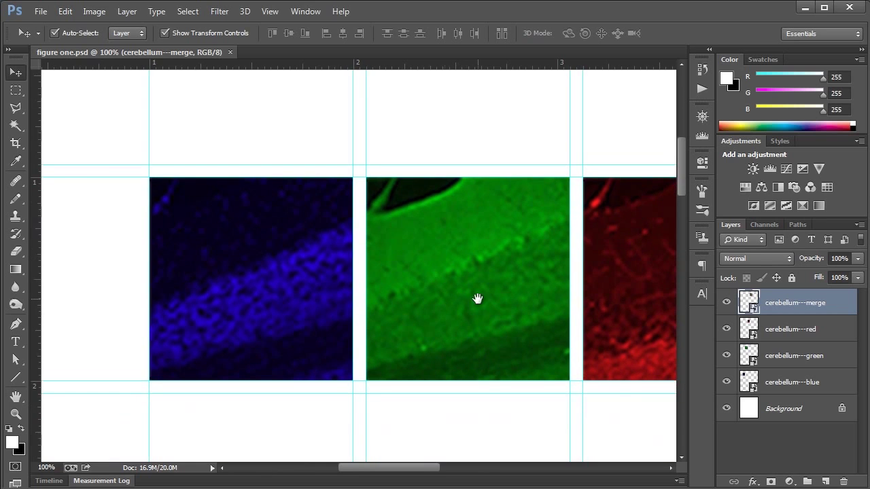
Drag the displaced panel back and settle it into its guide-framed cell
left_click_drag(242, 303, 263, 303)
scroll(382, 184, "right", 10)
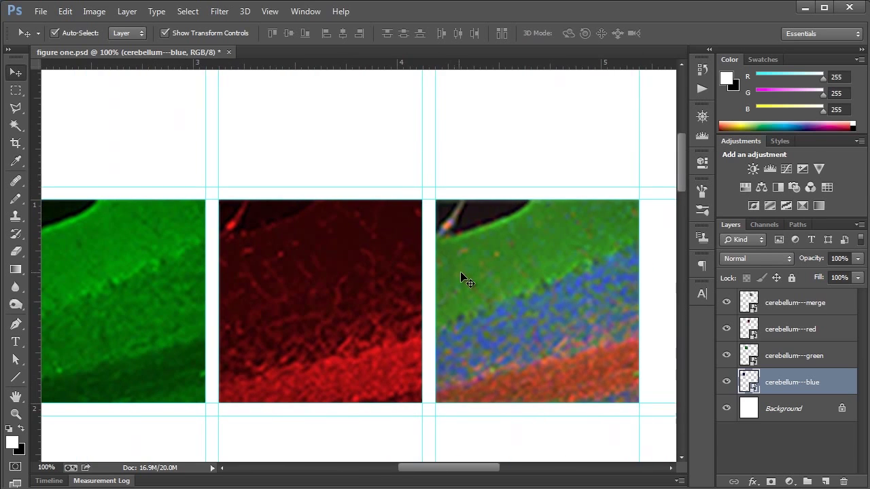
mouse_move(460, 271)
left_mouse_down()
mouse_move(474, 201)
mouse_move(452, 298)
mouse_move(461, 272)
left_mouse_up()
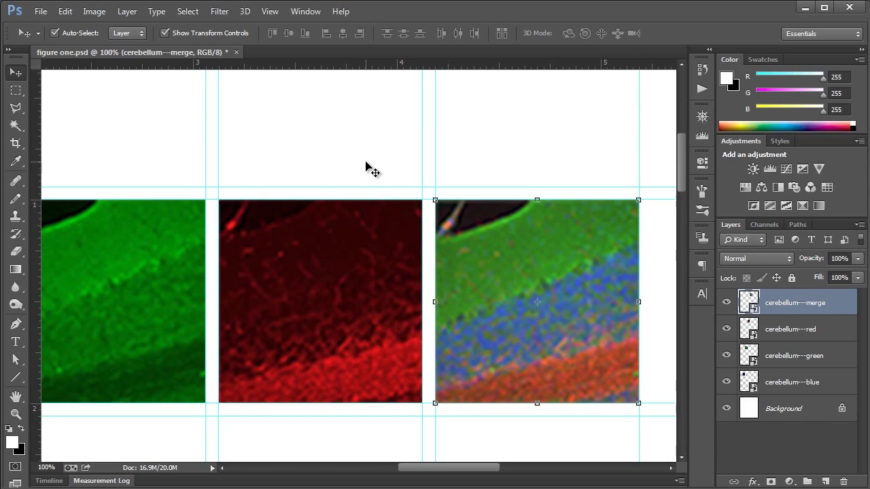
Zoom out to 50% with the Alt+Space shortcut and pan so all four panels sit near the top
key("alt+space")
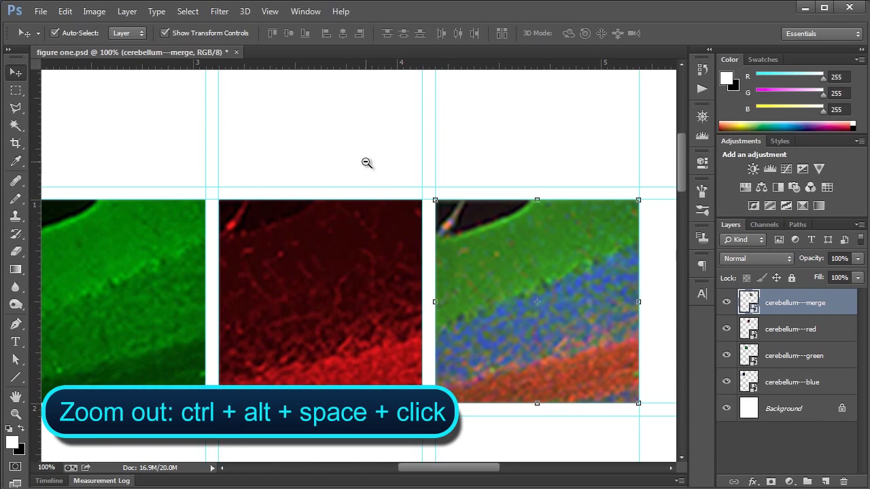
left_click(366, 163, "ctrl+alt")
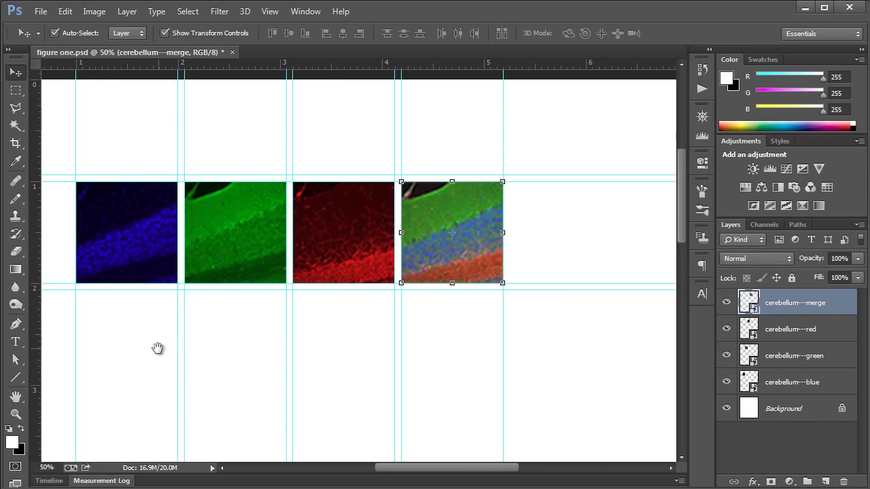
left_click_drag(157, 349, 251, 367)
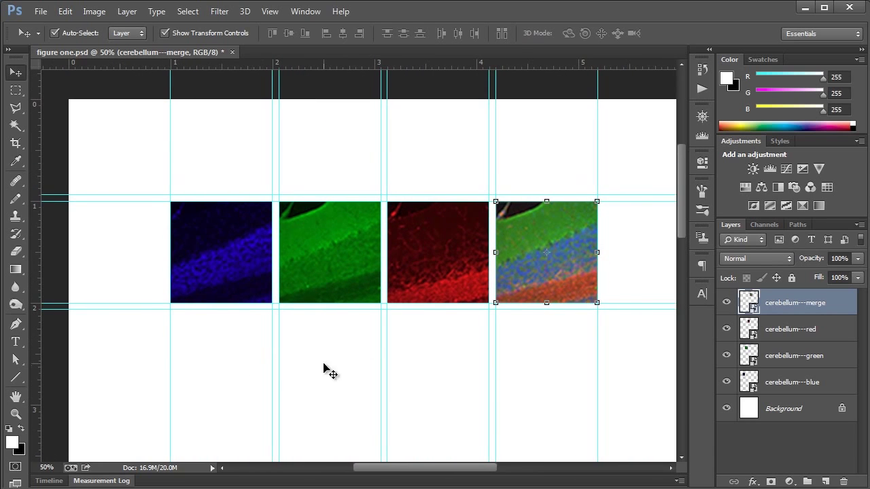